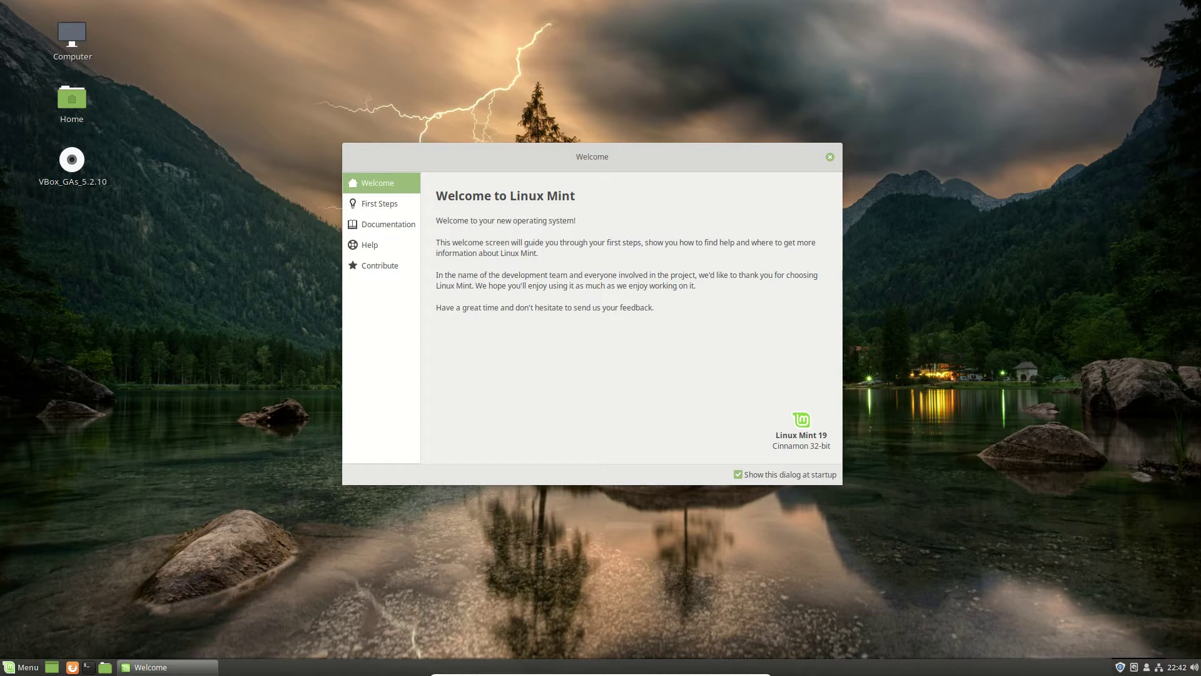
Step: Look through the First Steps, Documentation, Help and Contribute pages of the enlarged Welcome window, and close it
drag(592, 156, 630, 152)
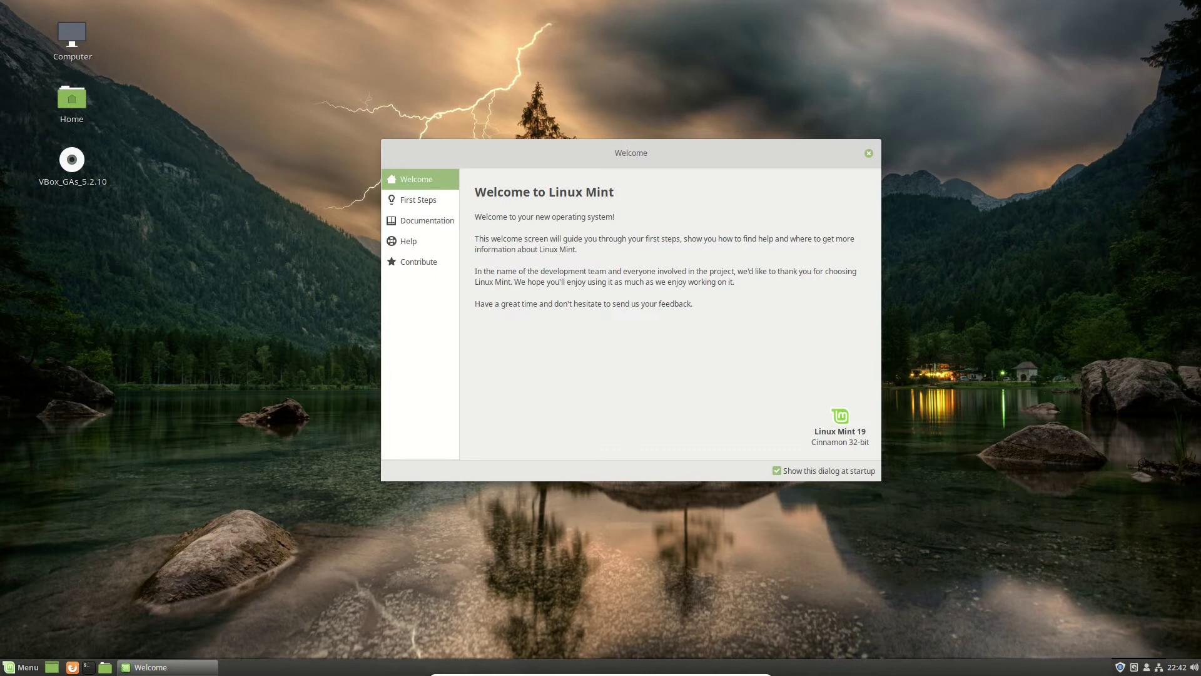
click(419, 201)
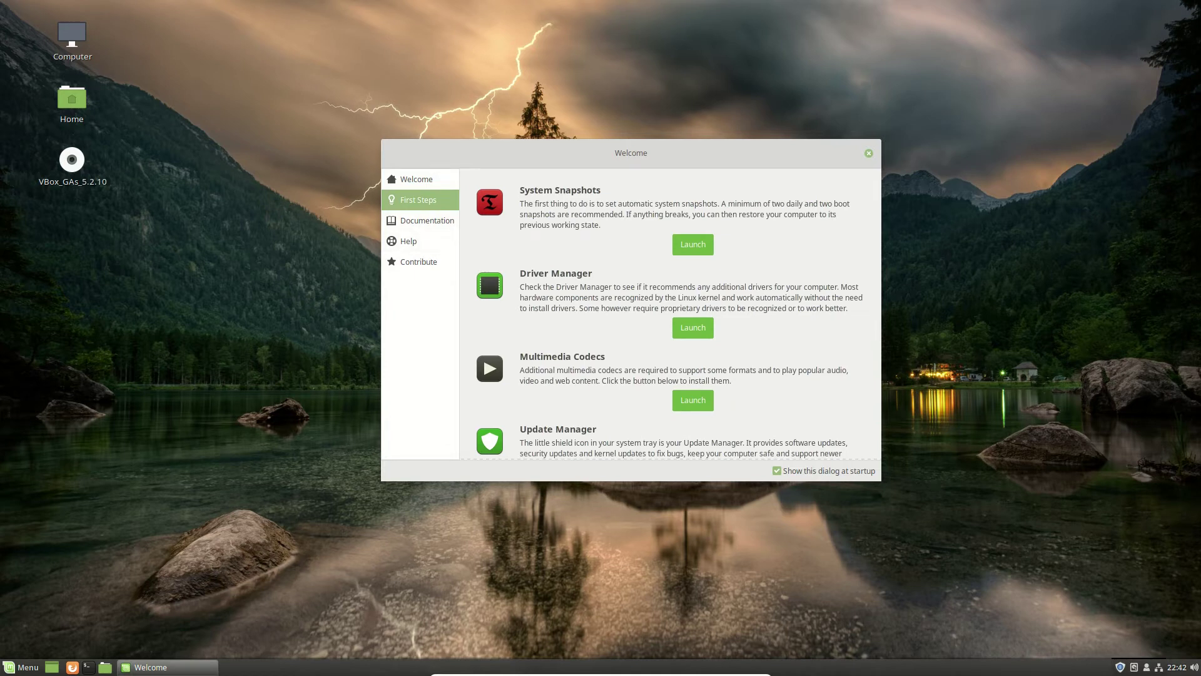
drag(881, 481, 1048, 626)
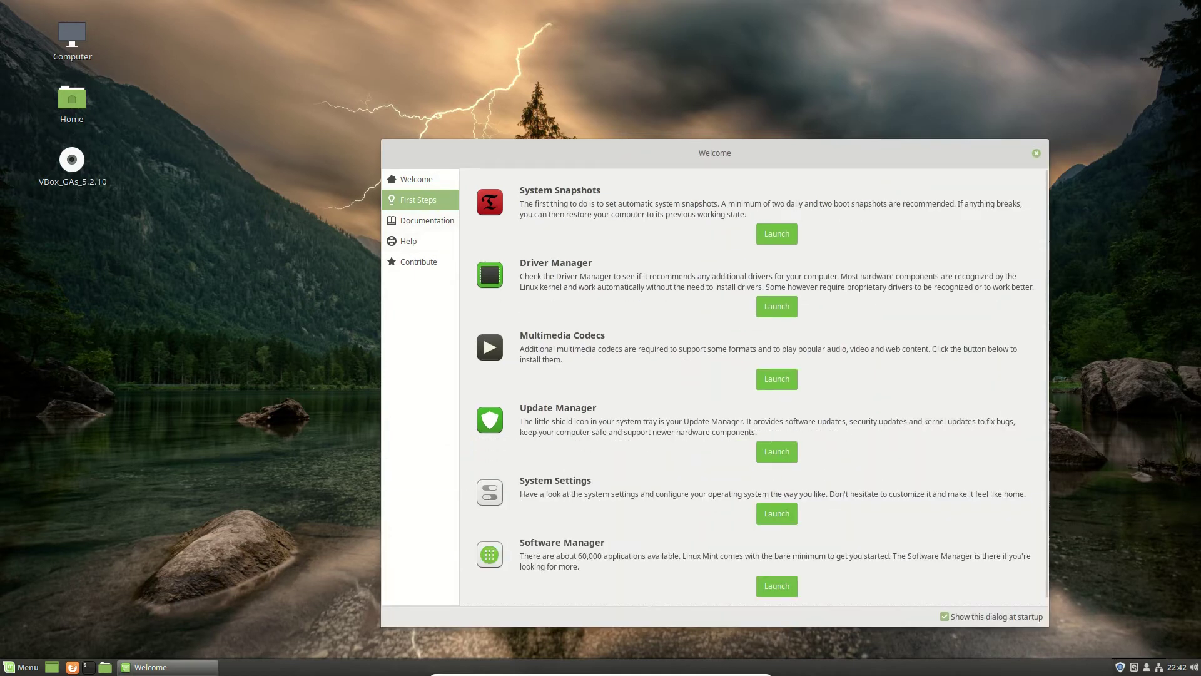
click(427, 221)
click(420, 242)
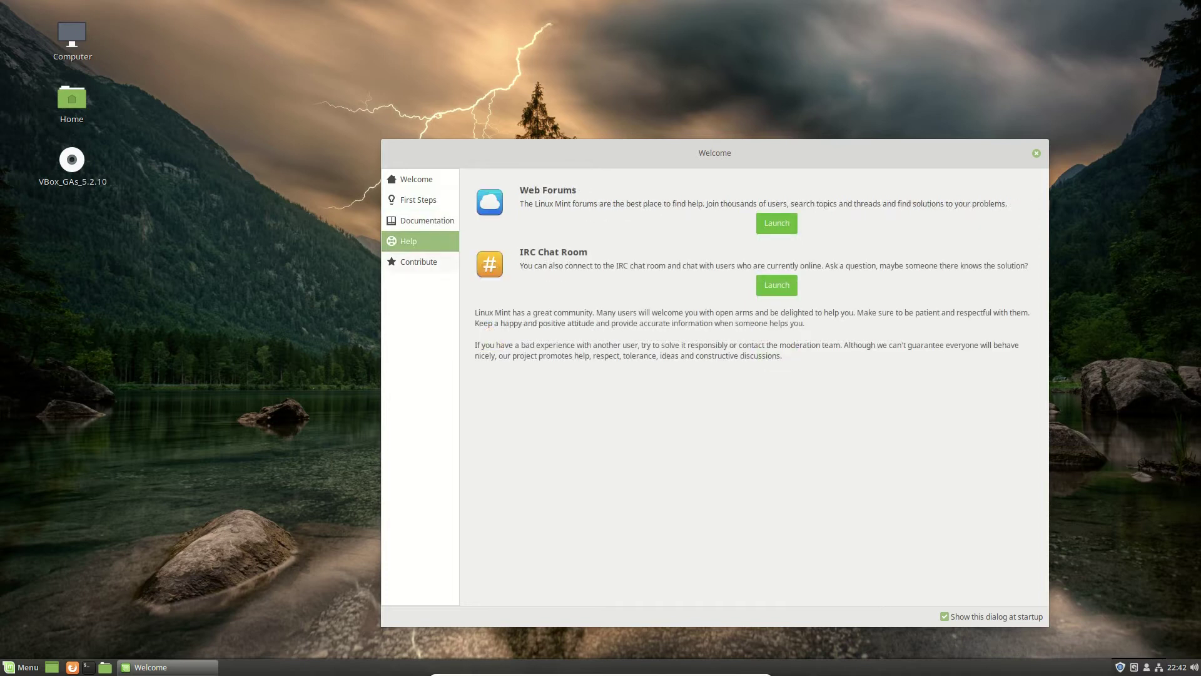
click(424, 261)
click(425, 242)
click(424, 220)
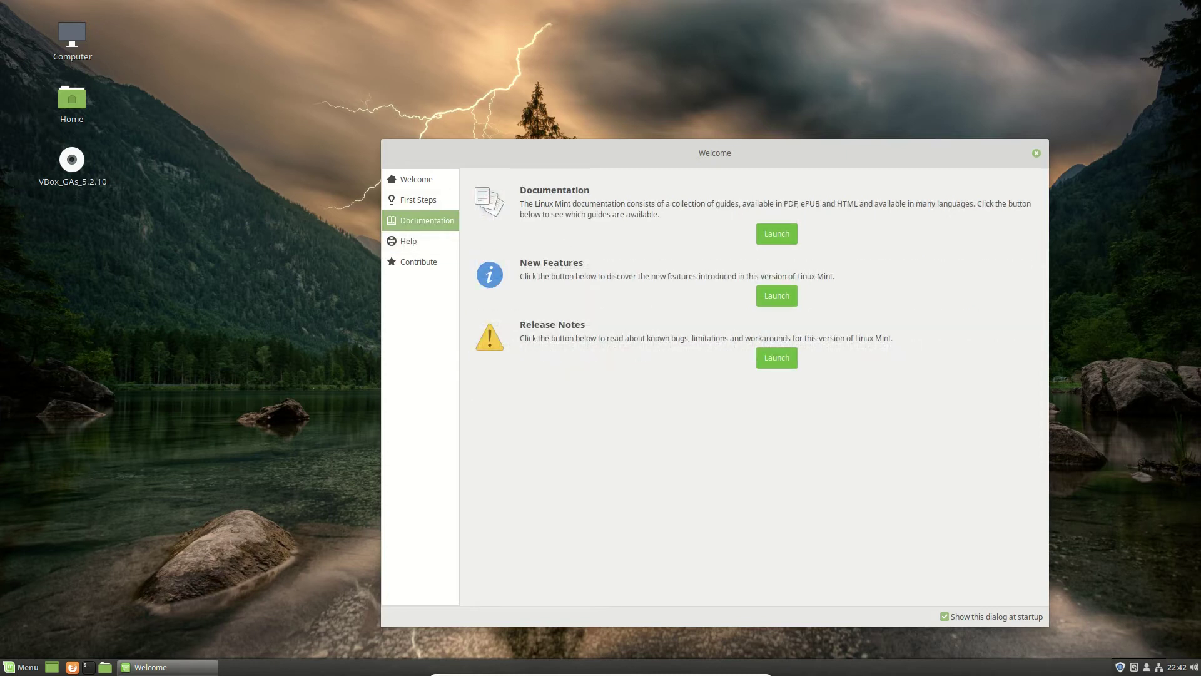
click(1037, 153)
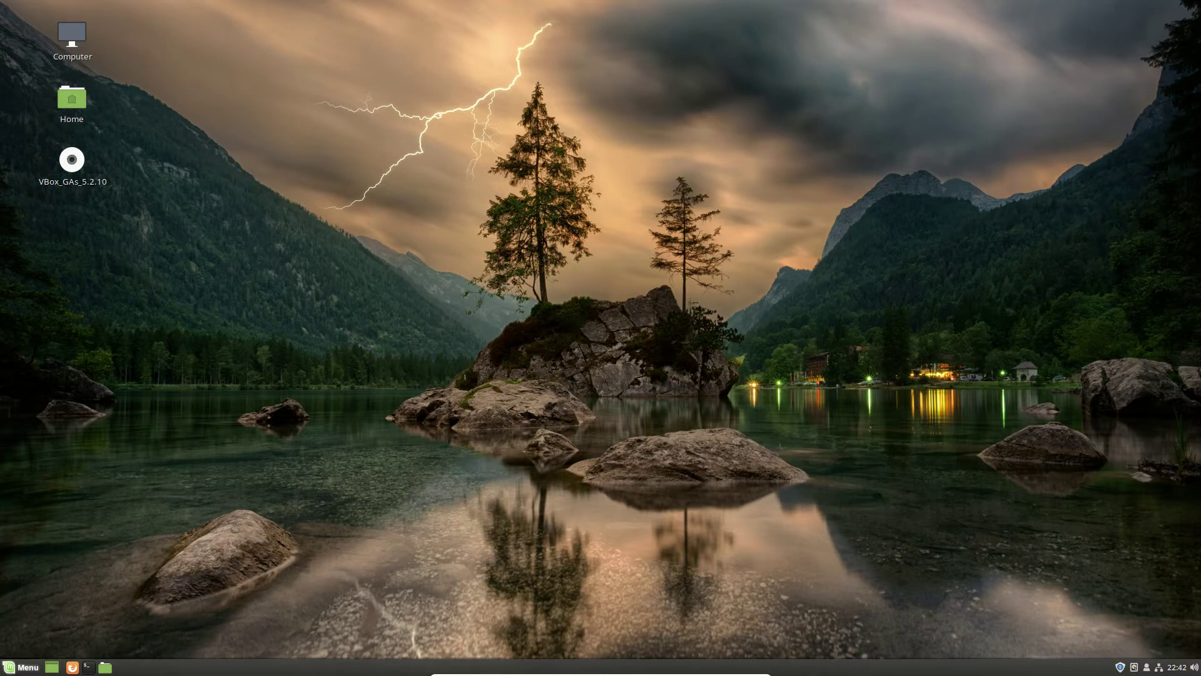
Step: Browse the application menu, including its Administration and Places categories, and close it
key(super)
click(21, 667)
key(super)
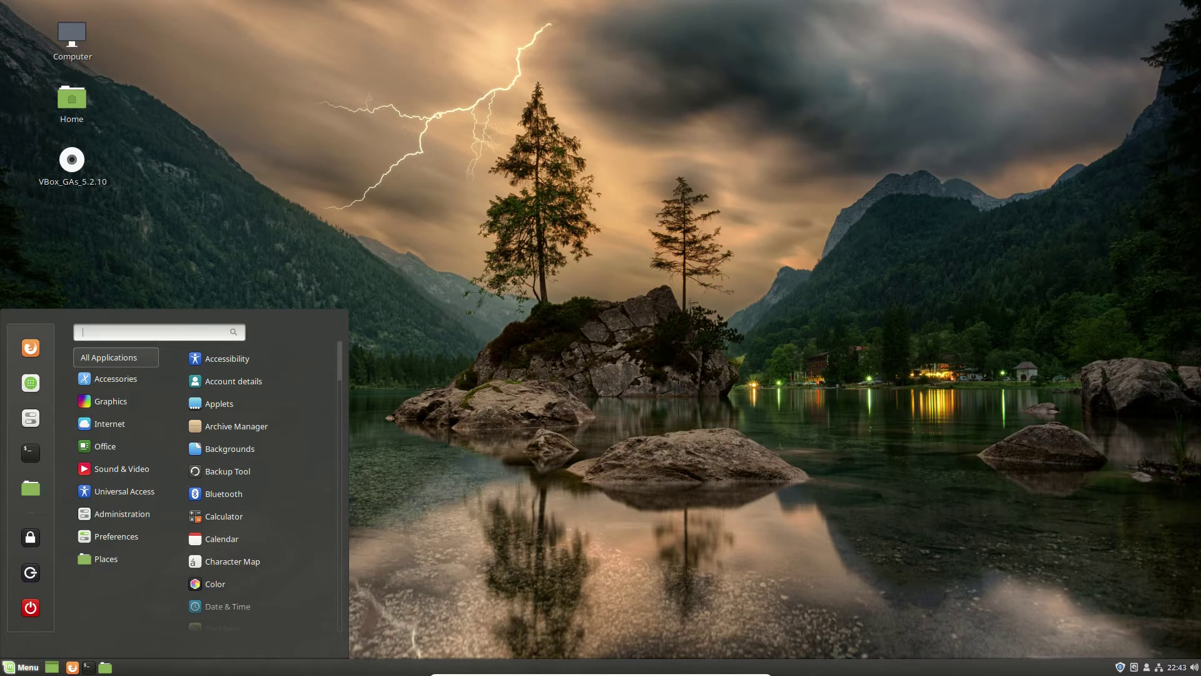
key(super)
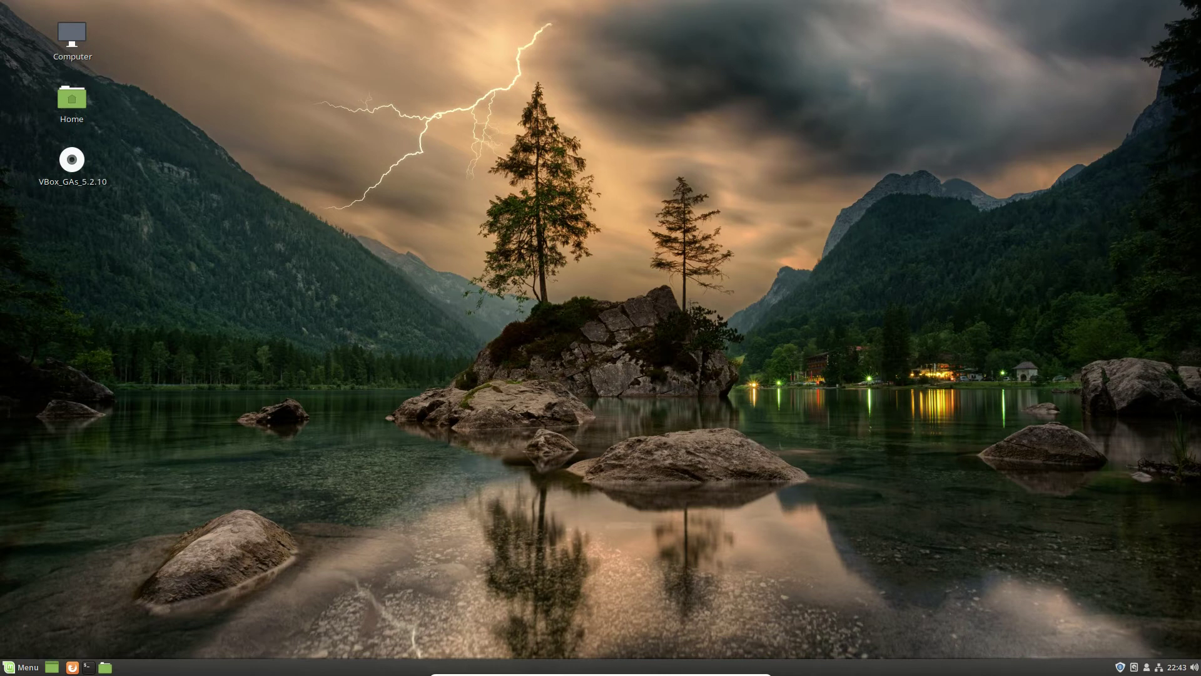
drag(420, 162, 903, 510)
key(super)
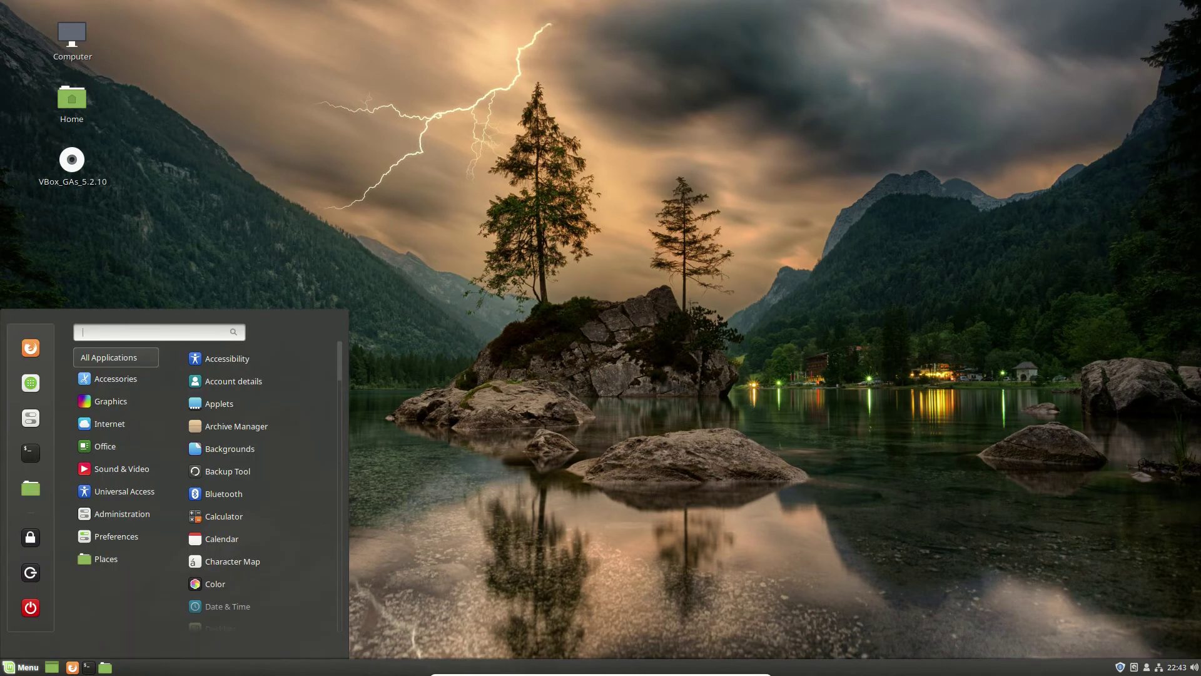
mouse_move(116, 514)
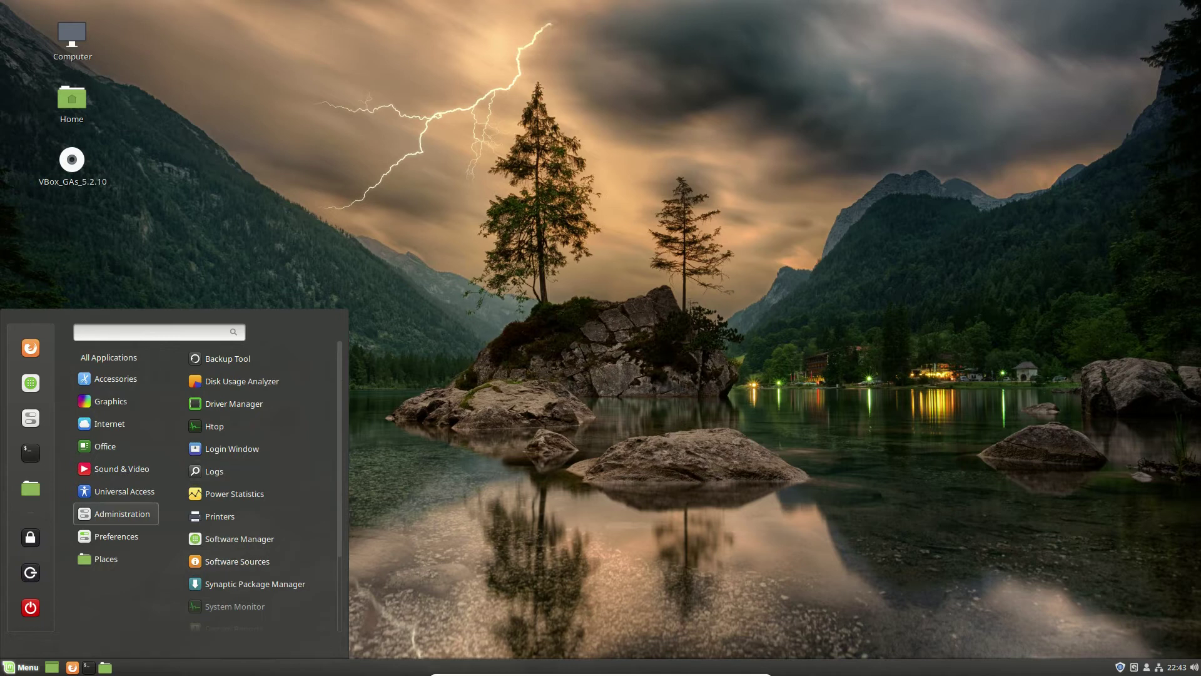
key(Escape)
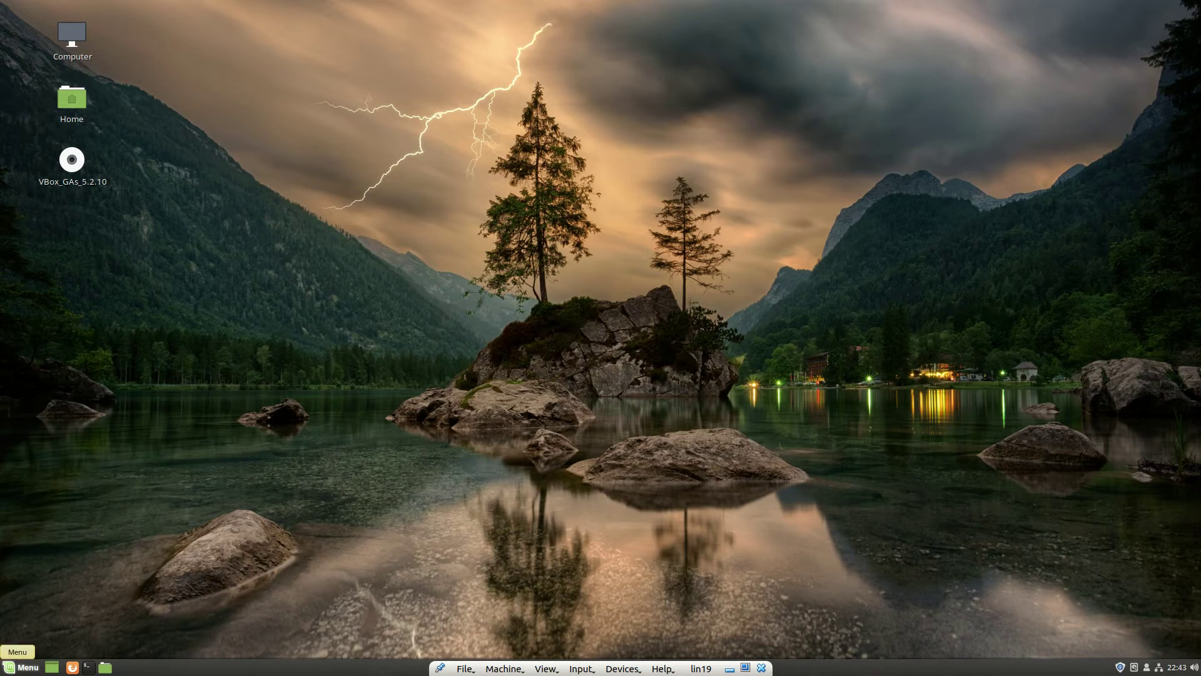
click(24, 667)
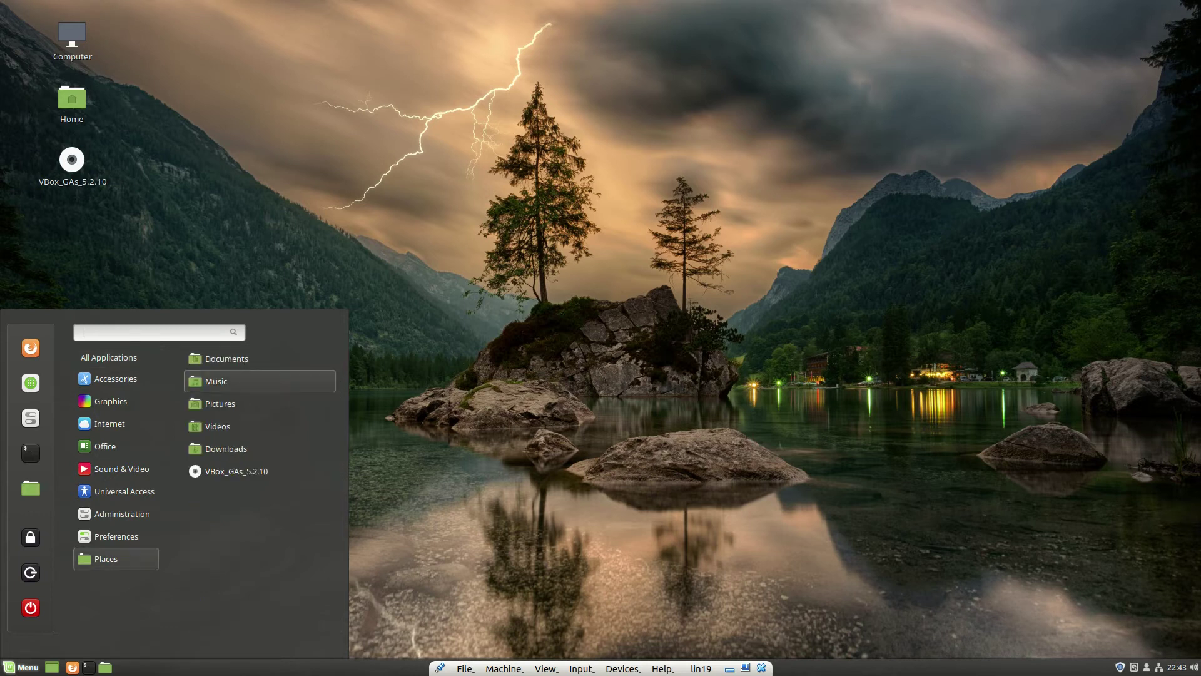
key(Escape)
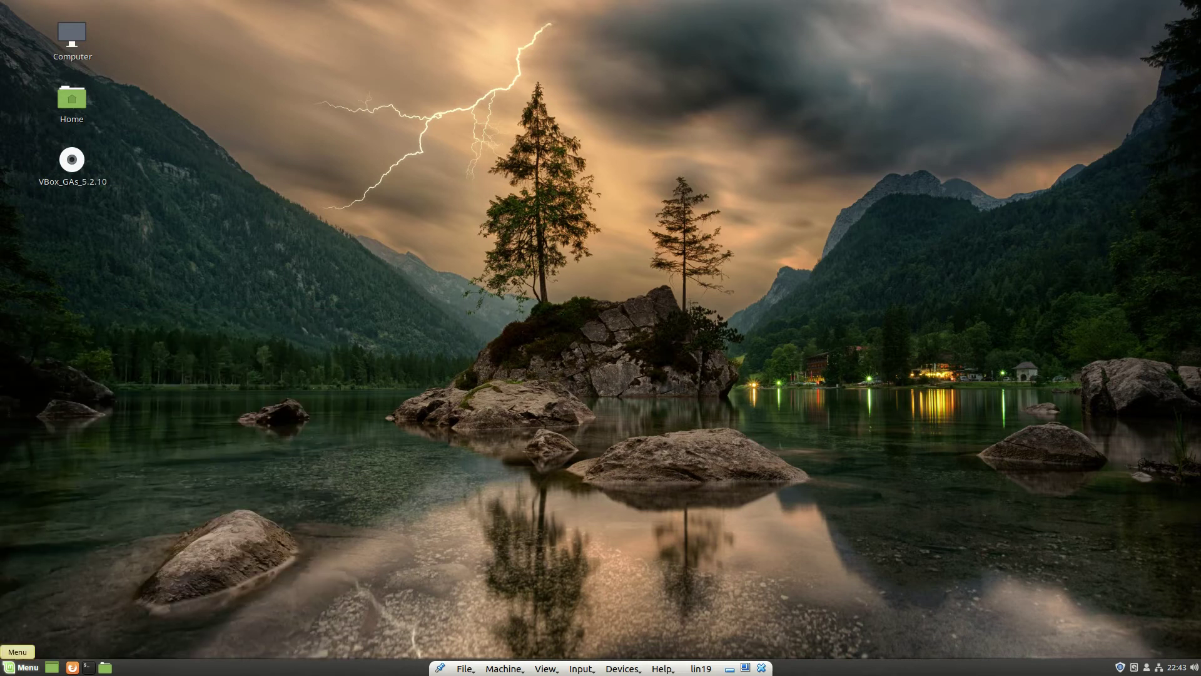
Step: Open a terminal and run htop to examine the system's CPU and memory usage
click(21, 667)
click(30, 452)
key(ctrl+alt+t)
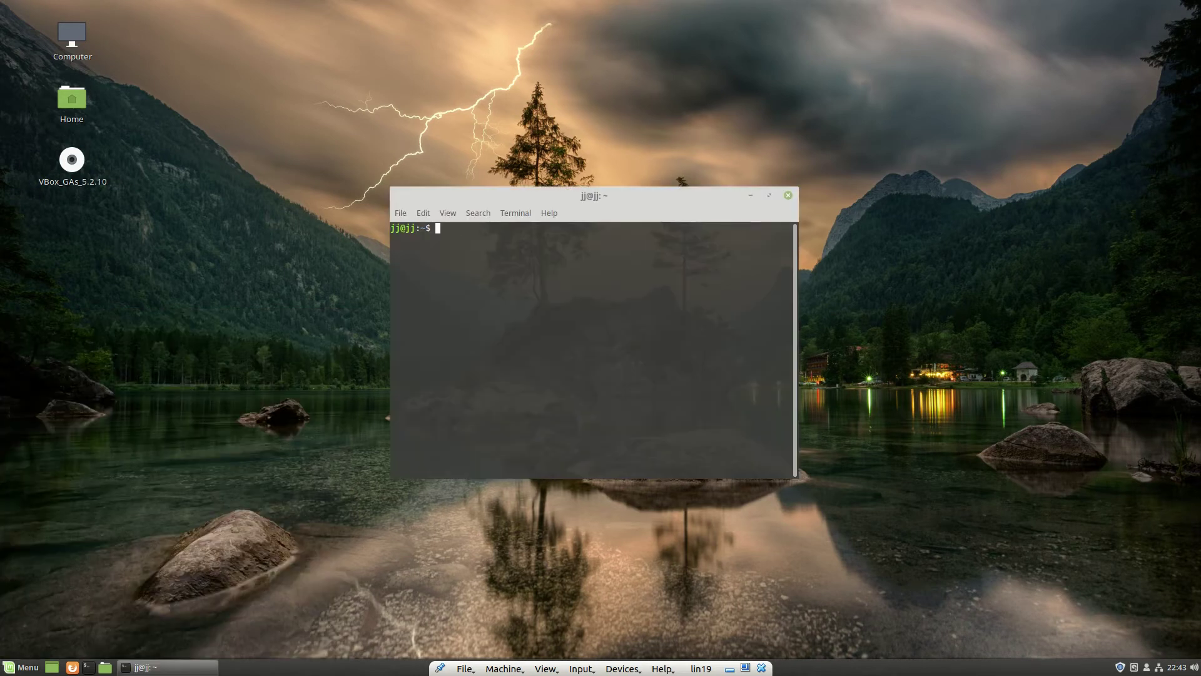
text(htop)
key(Return)
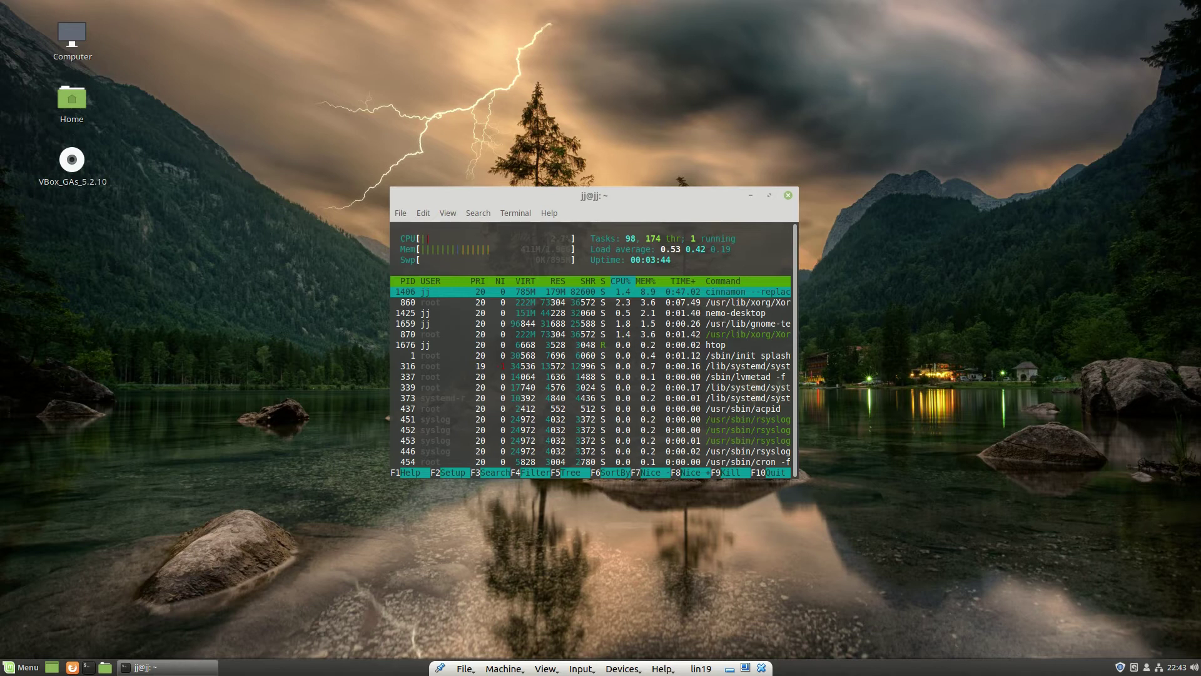
Step: Move the terminal window running htop around the desktop and close it, ending the running process
drag(595, 196, 486, 161)
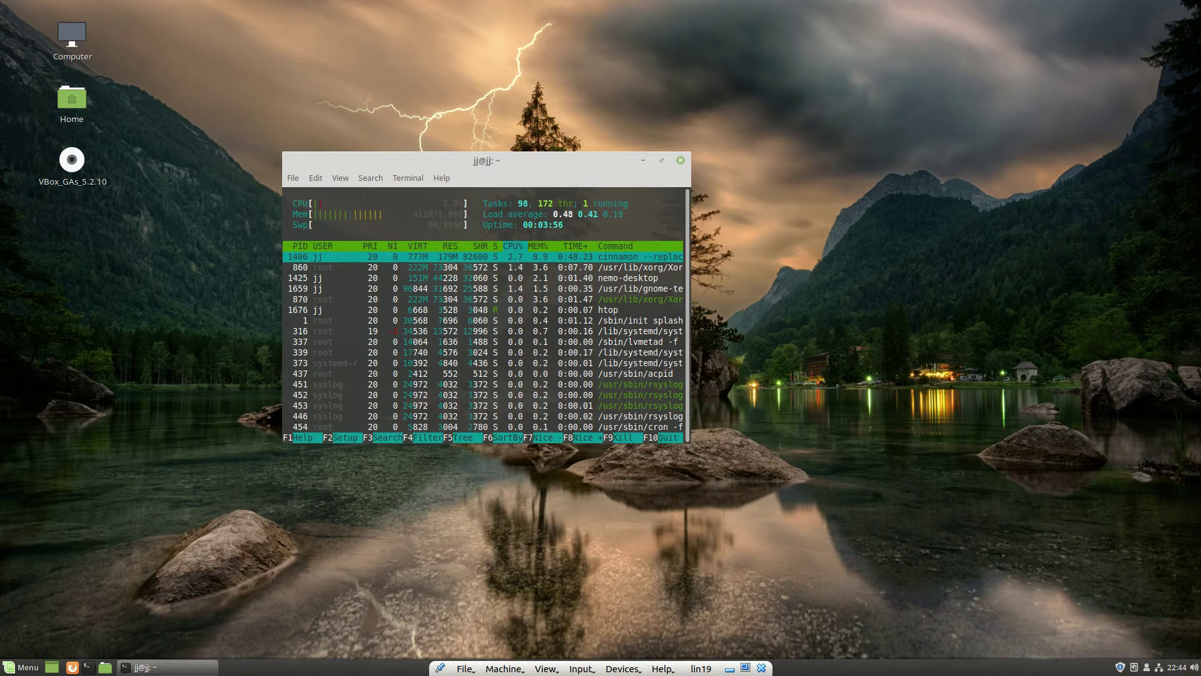
drag(486, 160, 576, 222)
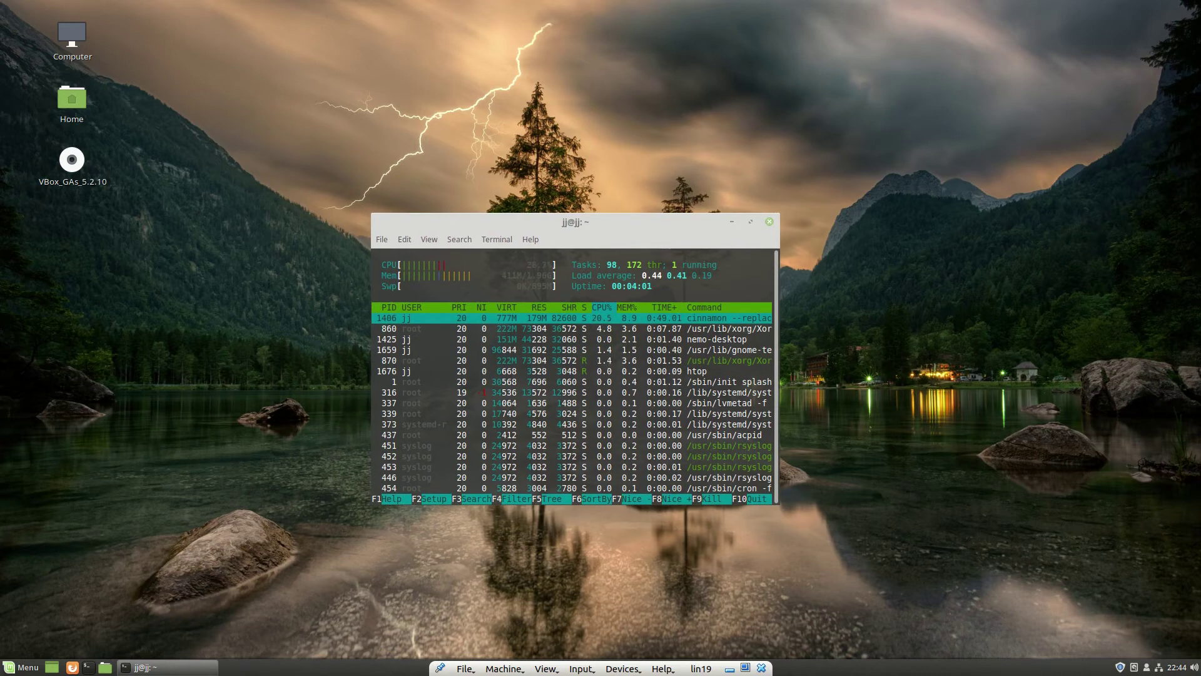
click(769, 222)
click(664, 414)
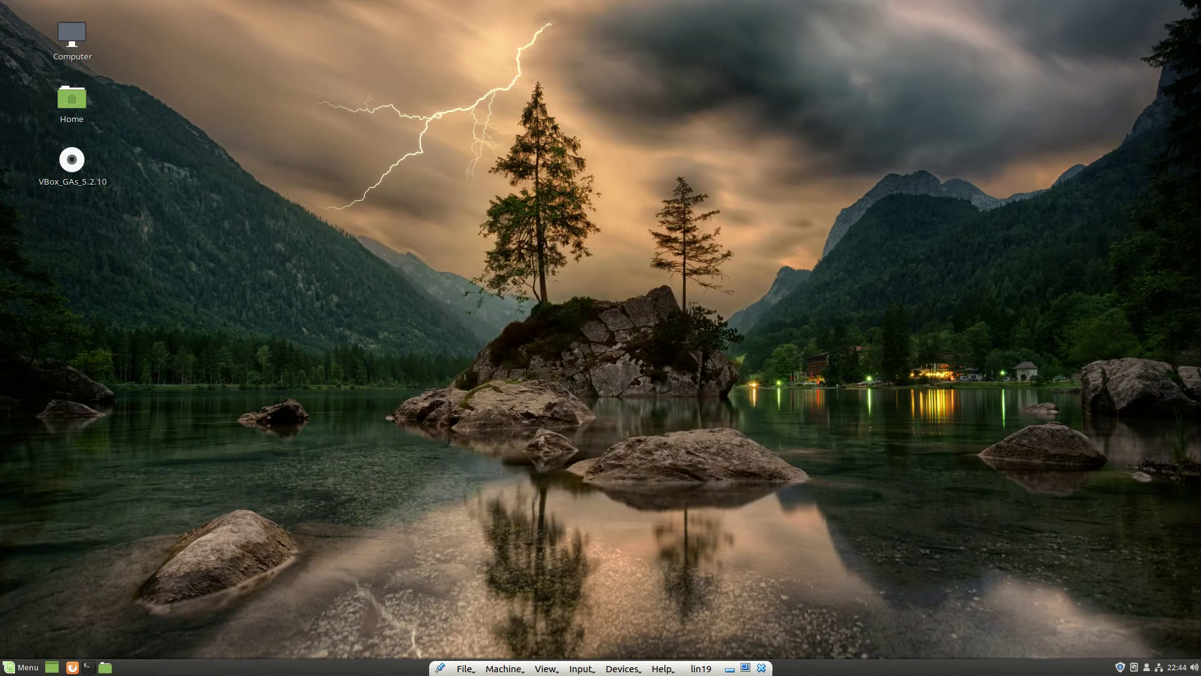
Step: Open the Computer location from the desktop to view the available drives
click(22, 667)
click(21, 667)
click(72, 38)
double_click(72, 38)
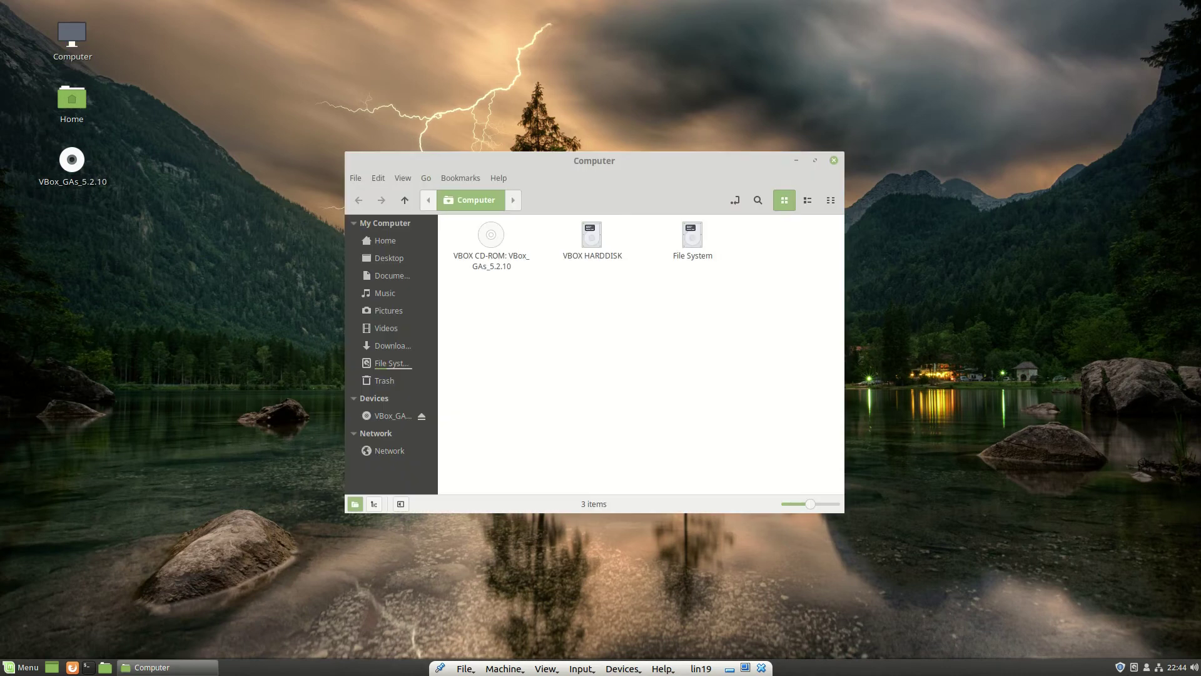
Step: Go through the application menu's entries, including the Preferences and Accessories categories and the Software Manager favourite, and close the menu
key(super)
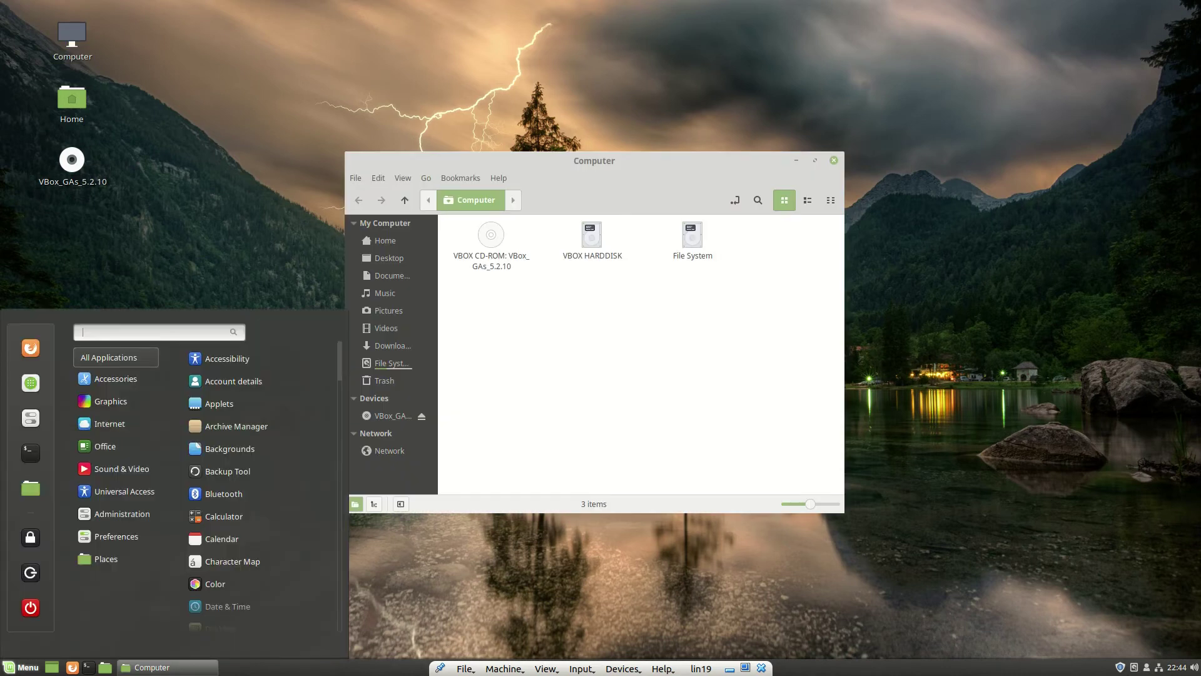
key(Up)
key(Up)
key(Up)
key(Up)
key(Up)
key(Down)
key(Down)
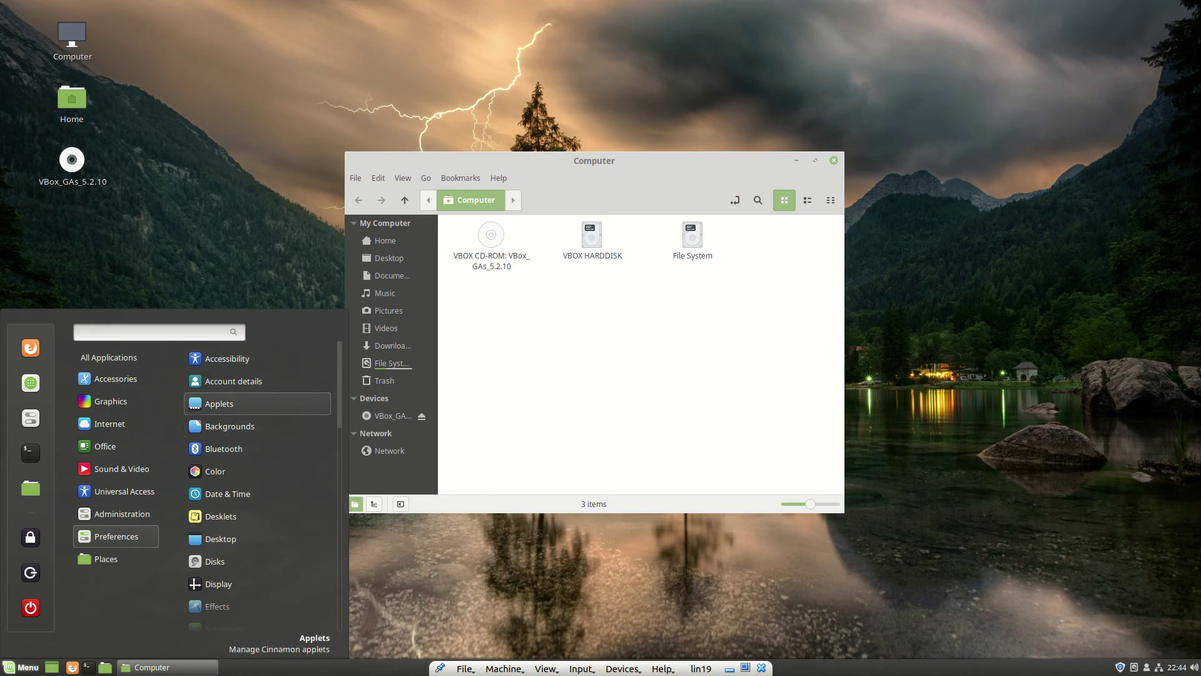
key(Left)
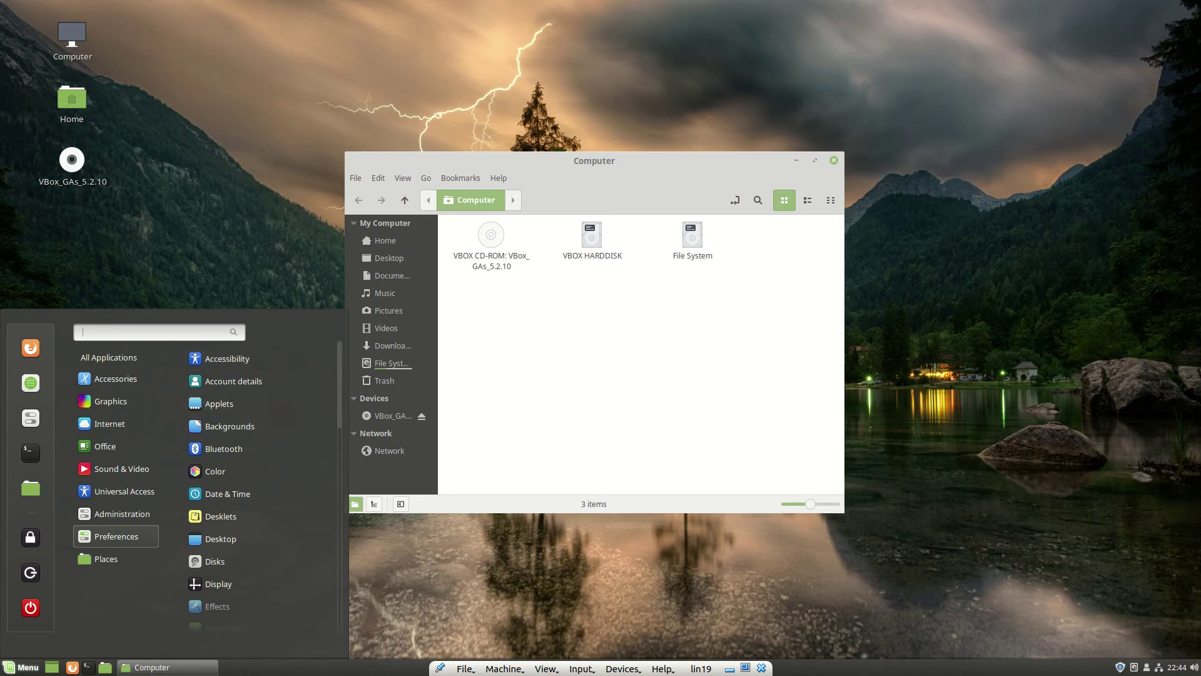
key(Up)
key(Up)
key(Up)
key(Up)
key(Up)
key(Up)
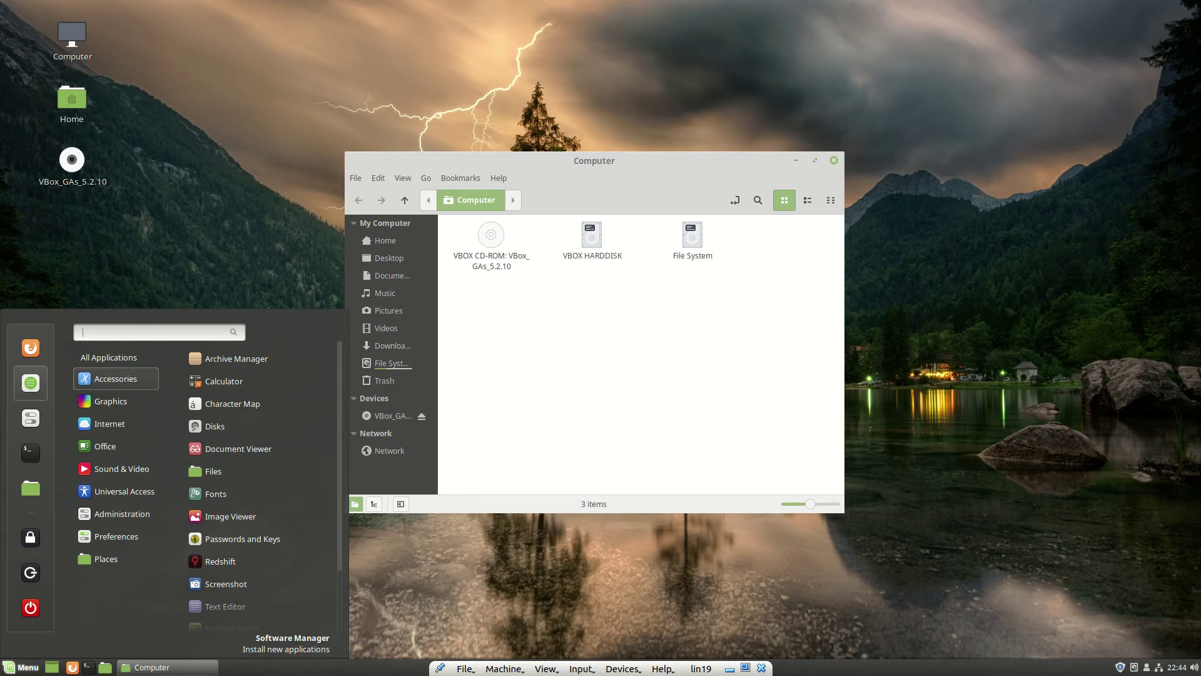
key(Escape)
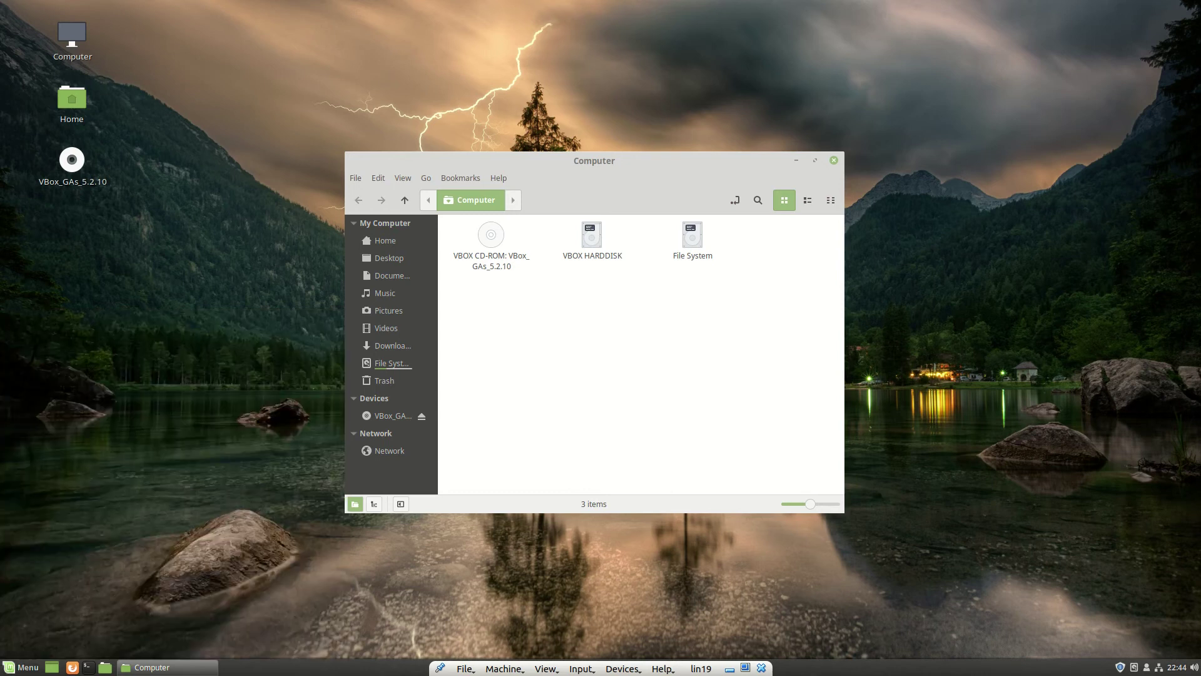
Step: Move the Computer window aside and open the file manager's About information to check its version
drag(594, 161, 891, 100)
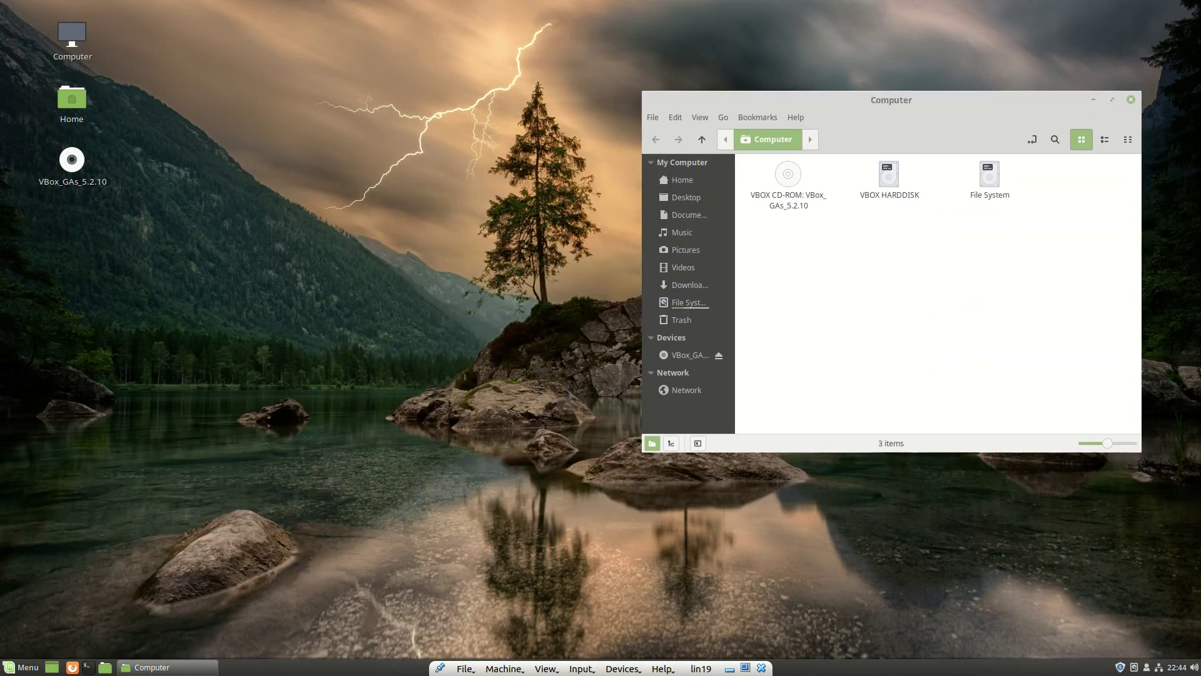
click(796, 118)
click(813, 157)
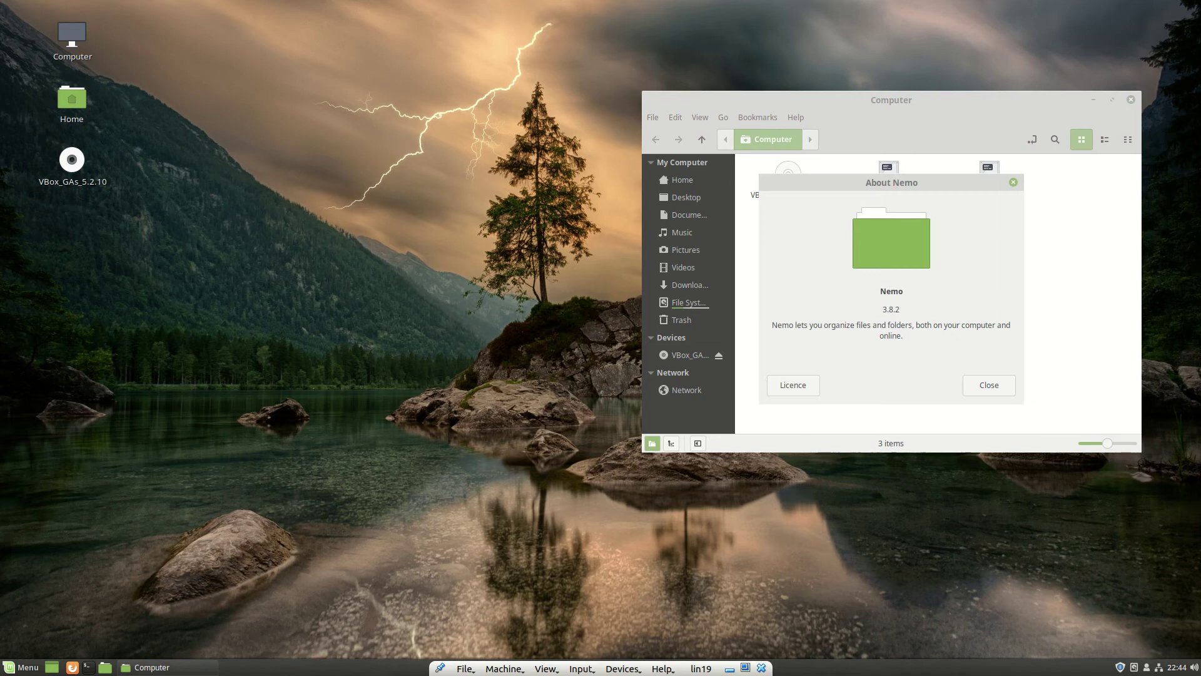
key(Tab)
key(Tab)
click(888, 309)
Step: Open a new terminal and run cinnamon --version to check the desktop environment's version
click(89, 667)
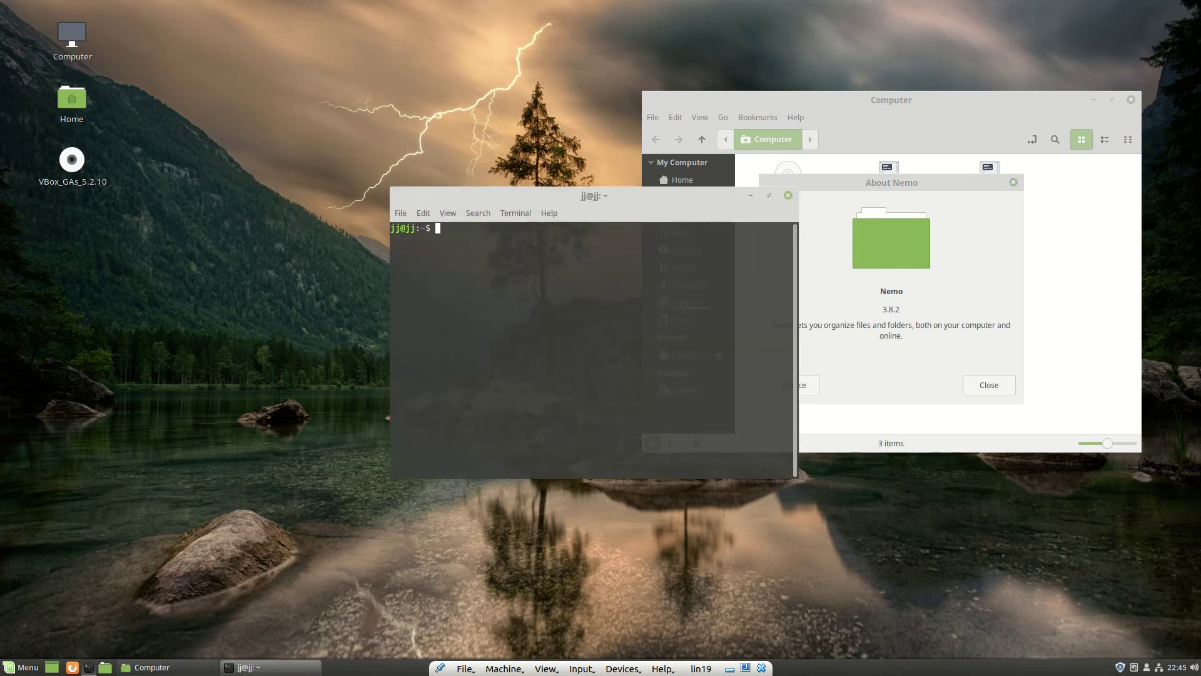
text(cin)
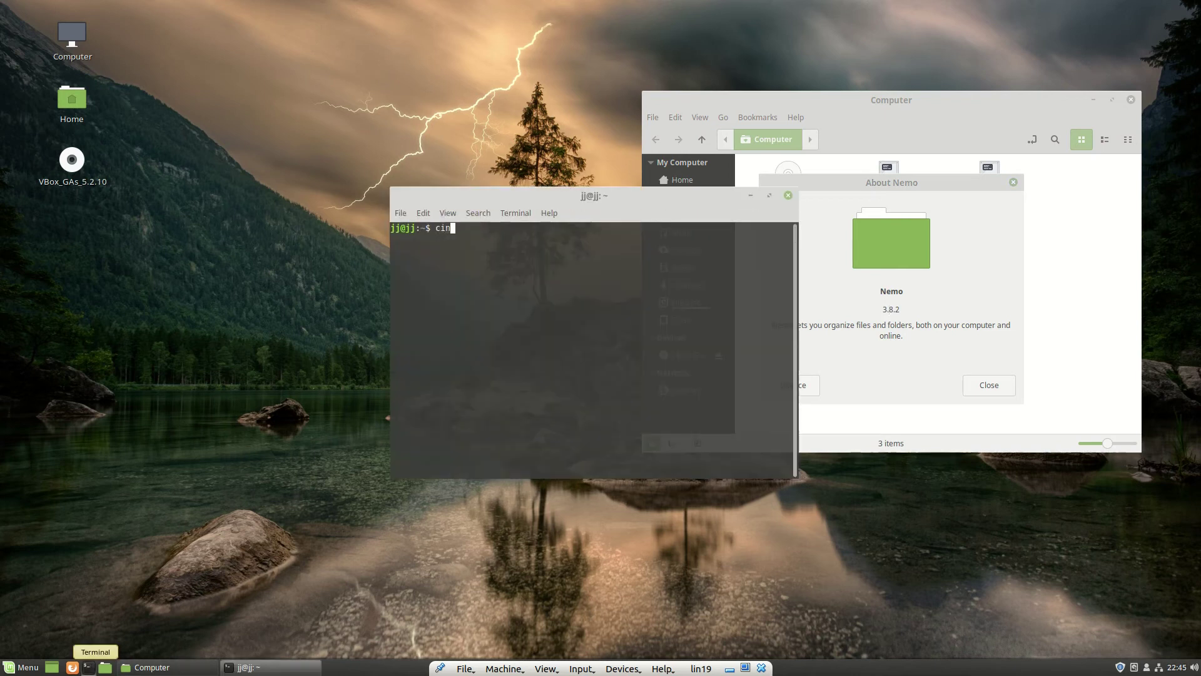
text(namon --version)
key(Return)
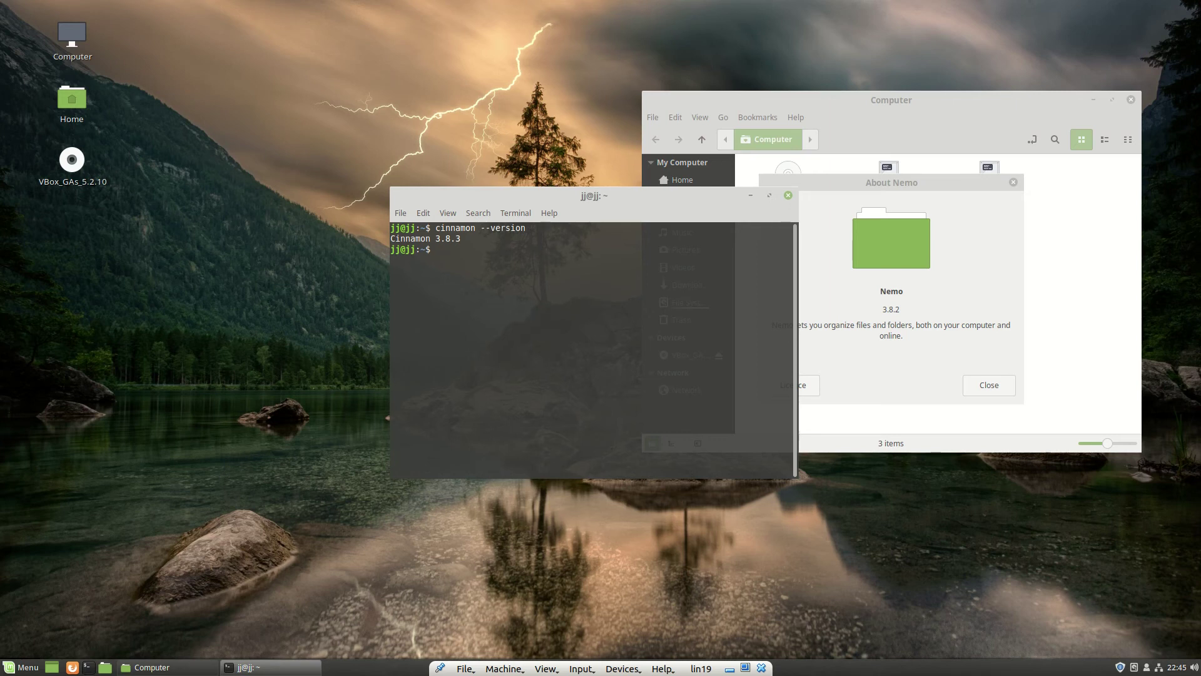
Step: Run uname -a in the terminal and highlight the start of the kernel version in its output
text(uname -a)
key(Return)
drag(436, 260, 446, 259)
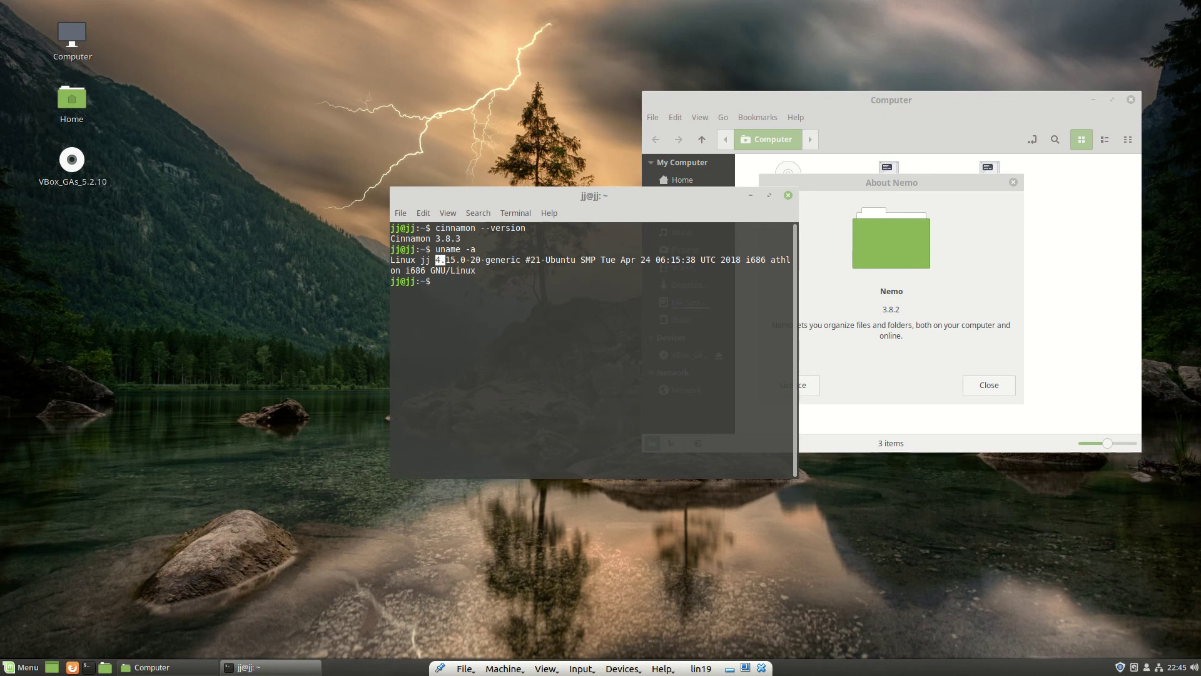
double_click(441, 260)
click(441, 259)
Step: Compare the version details with the terminal moved beside the file manager, and close all open windows
drag(595, 196, 343, 165)
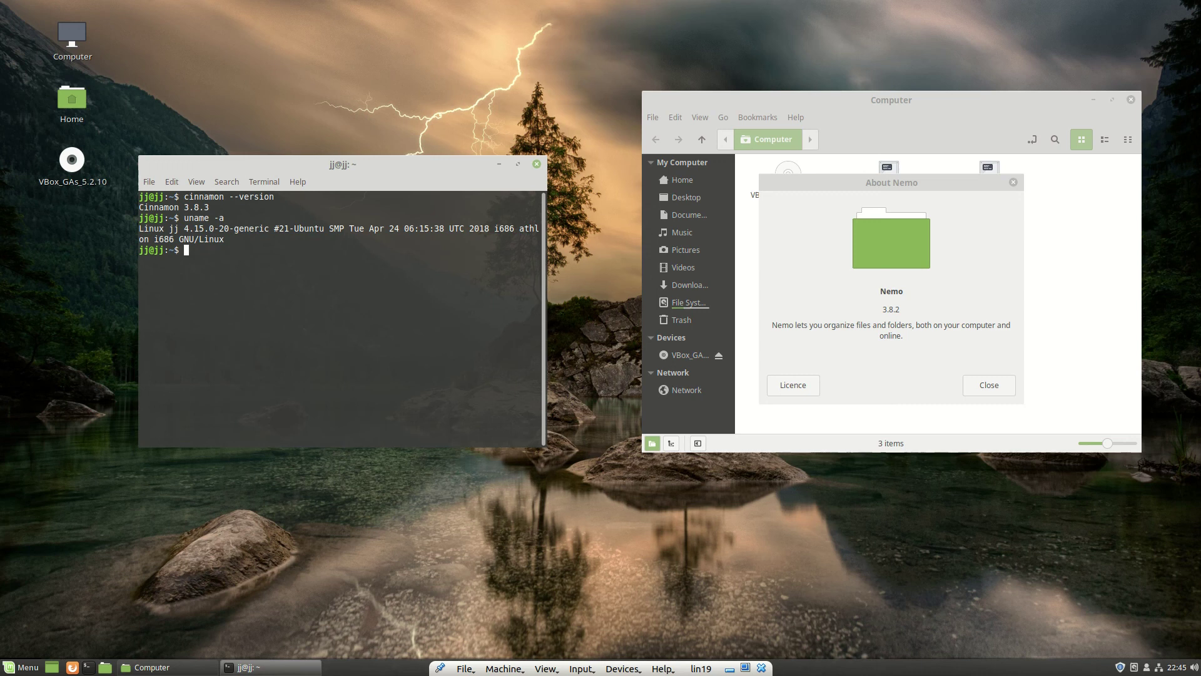
click(537, 164)
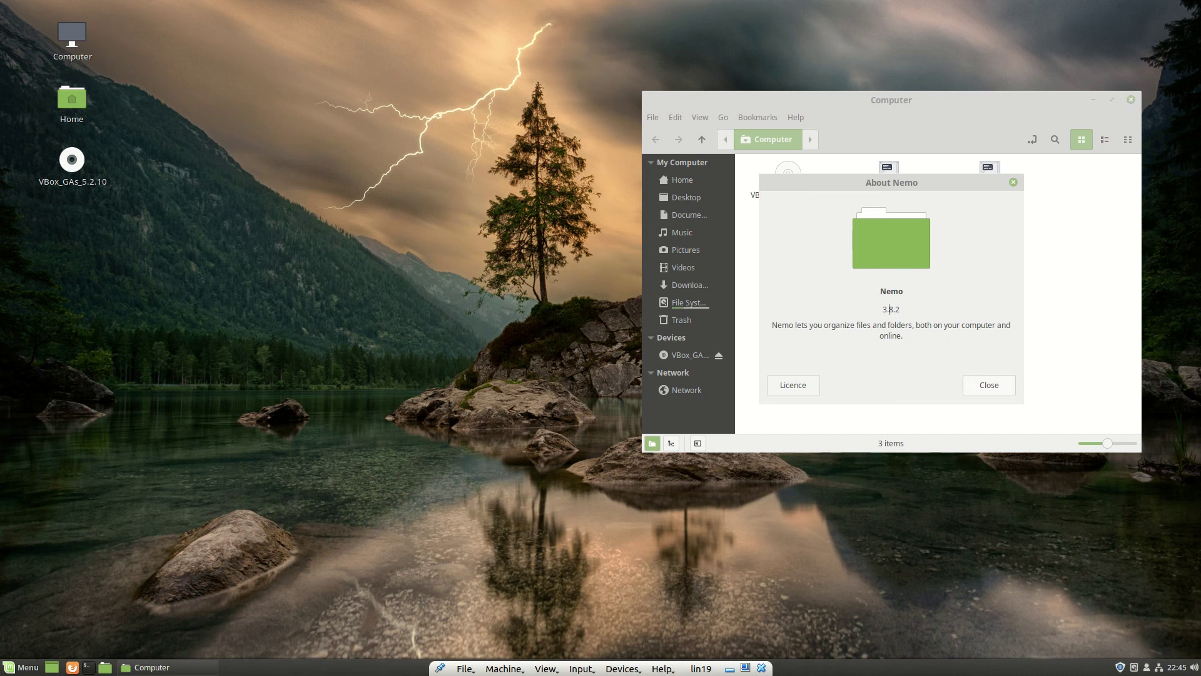
click(989, 385)
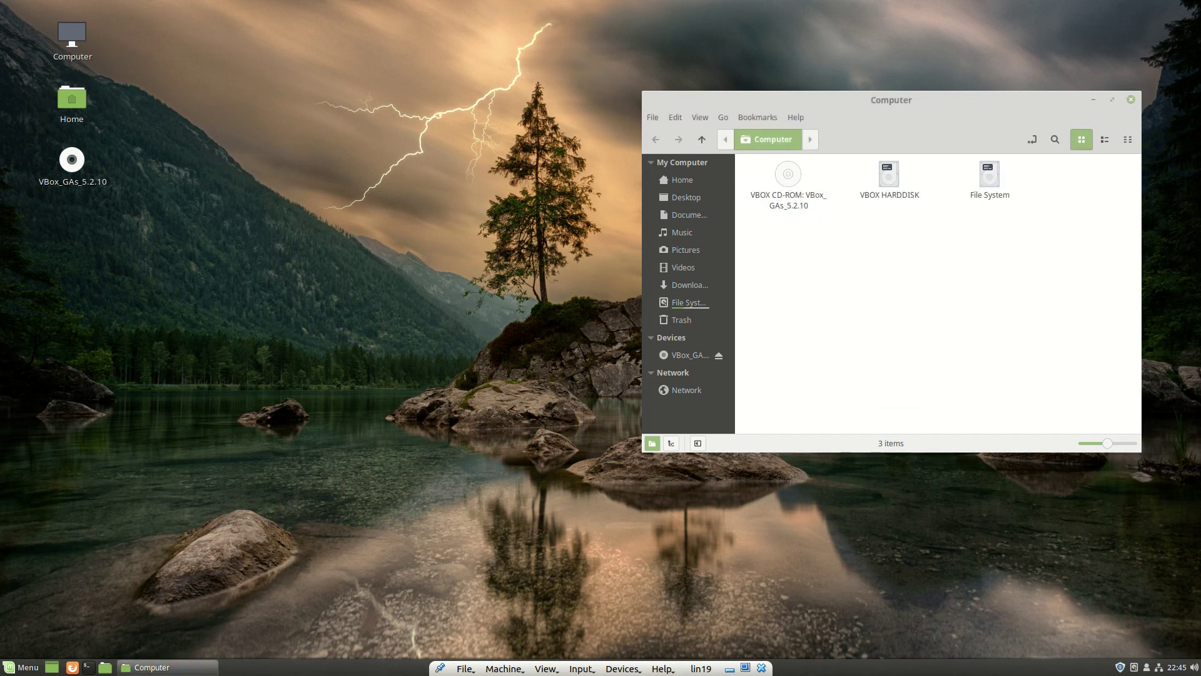
click(1130, 99)
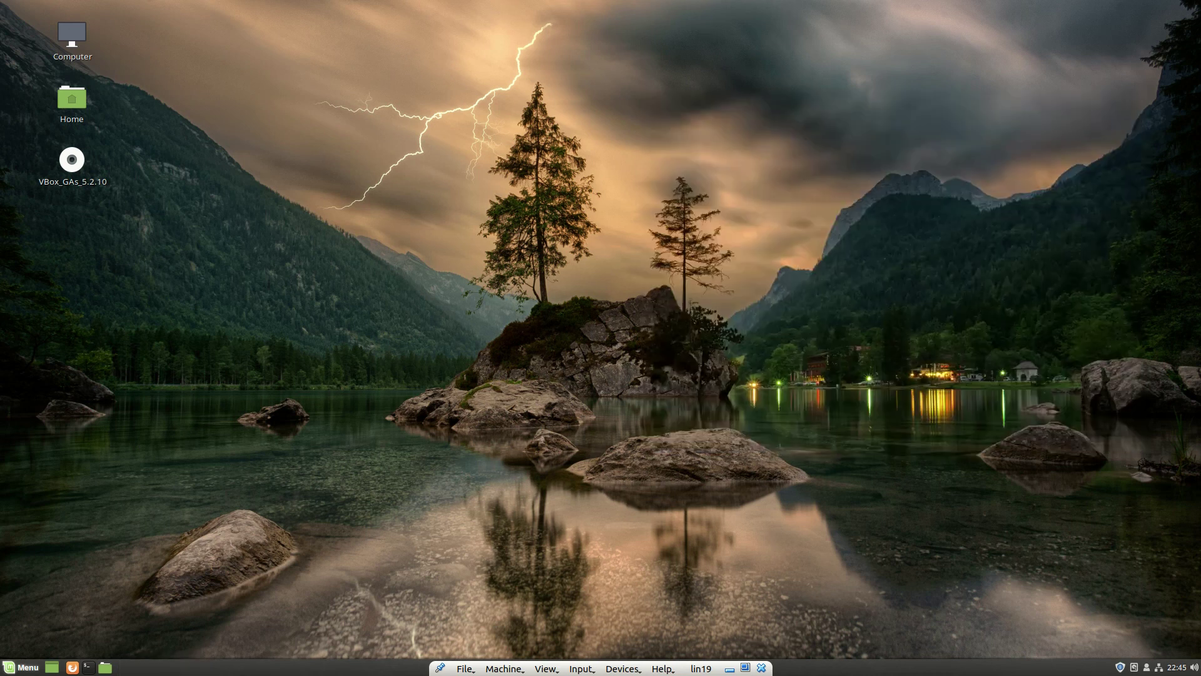
click(21, 667)
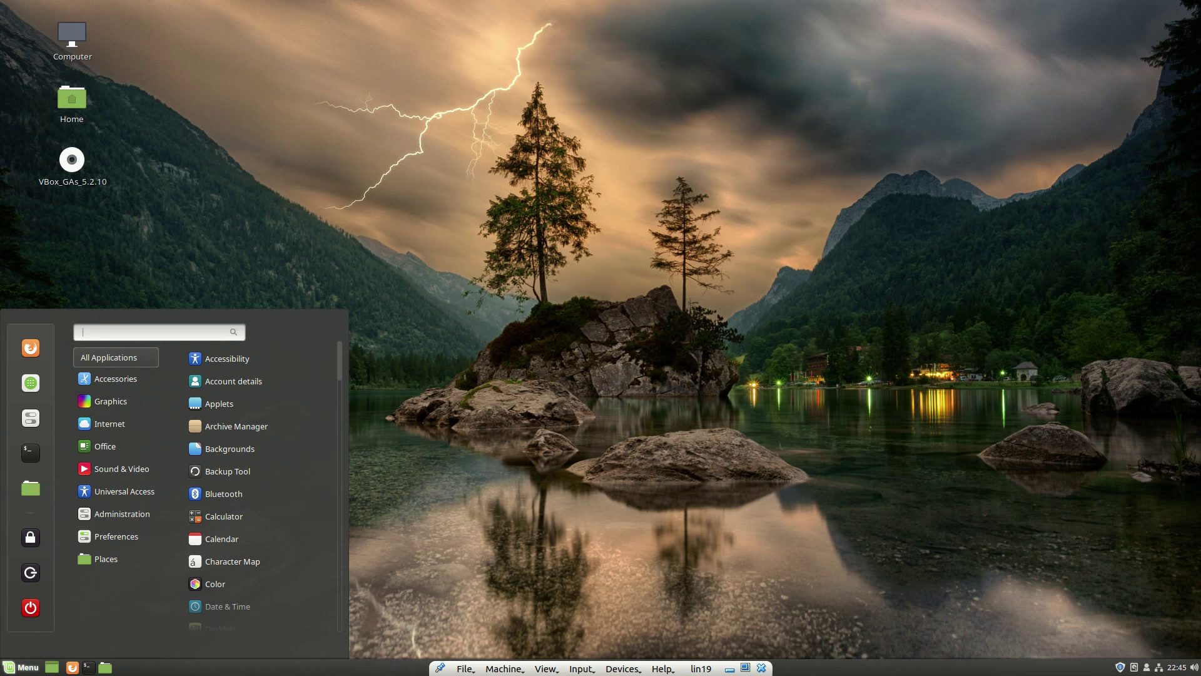
key(Escape)
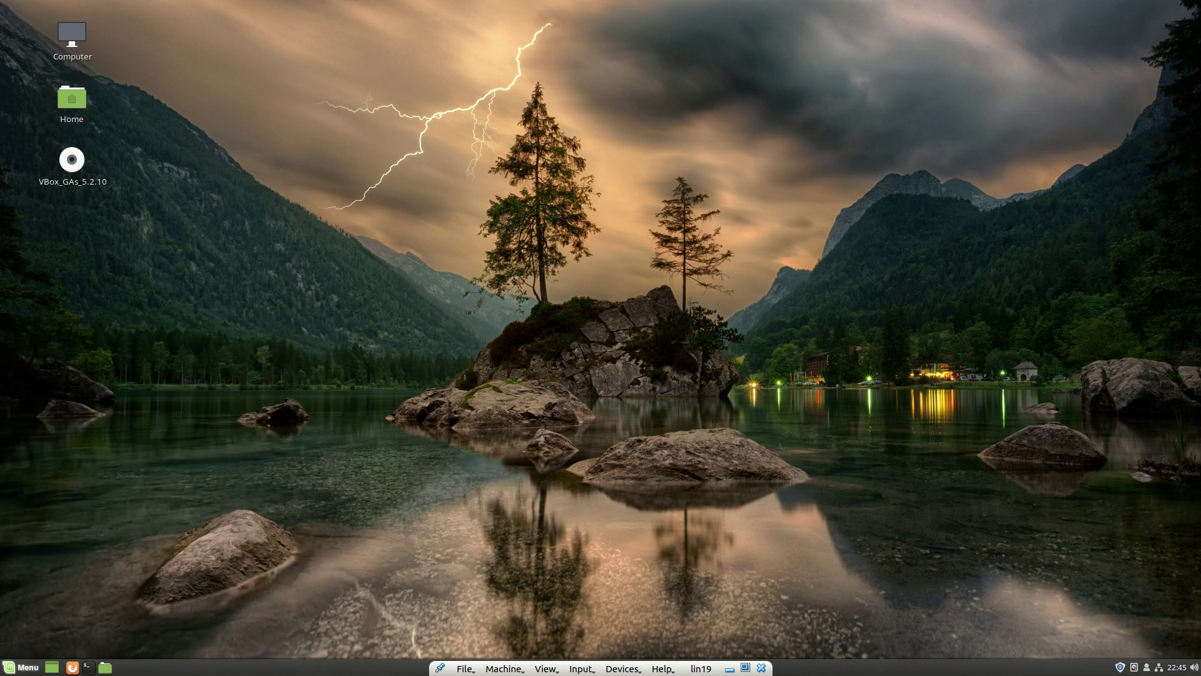